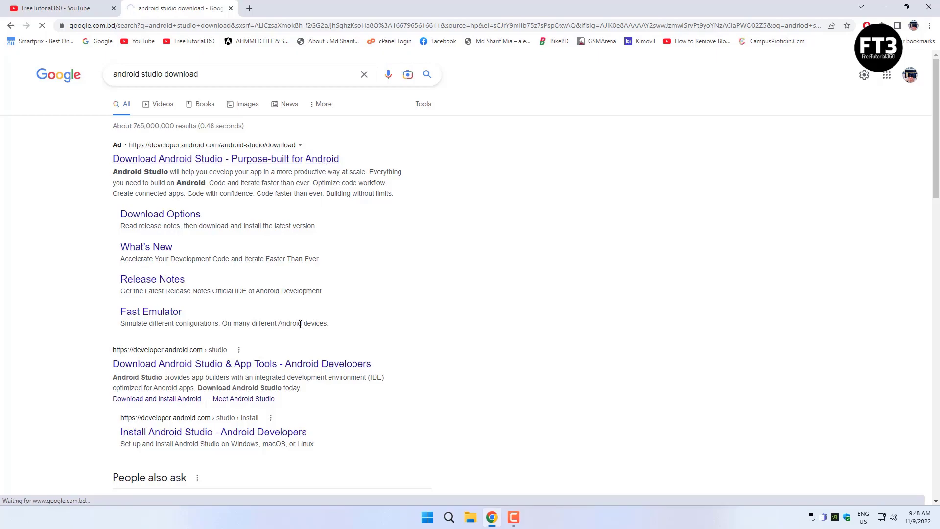
From the official Android Studio page, accept the terms, download Android Studio Dolphin 2021.3.1 Patch 1 for Windows, and view the downloads list
{"action": "scroll", "coordinate": [493, 317], "scroll_direction": "down", "scroll_amount": 20}
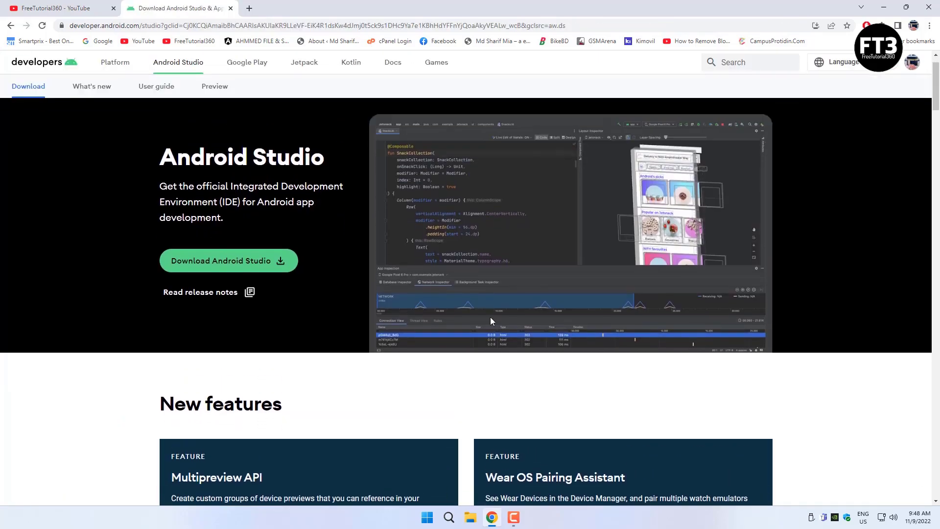
{"action": "scroll", "coordinate": [464, 311], "scroll_direction": "down", "scroll_amount": 20}
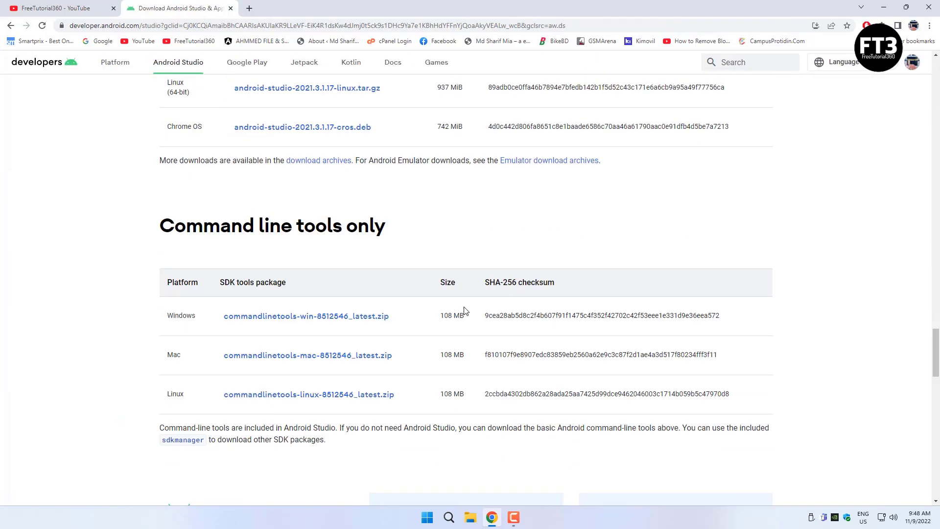
{"action": "scroll", "coordinate": [465, 311], "scroll_direction": "up", "scroll_amount": 20}
{"action": "scroll", "coordinate": [465, 311], "scroll_direction": "up", "scroll_amount": 15}
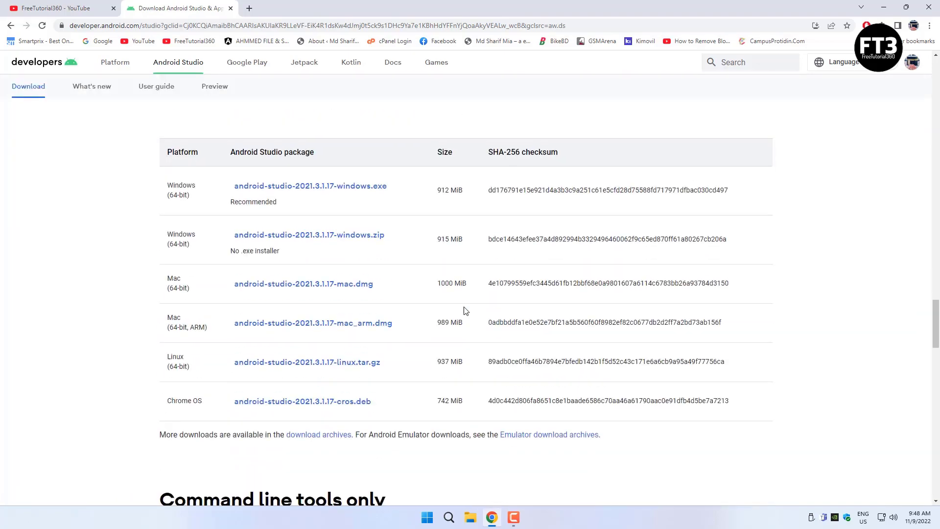
{"action": "scroll", "coordinate": [445, 251], "scroll_direction": "up", "scroll_amount": 10}
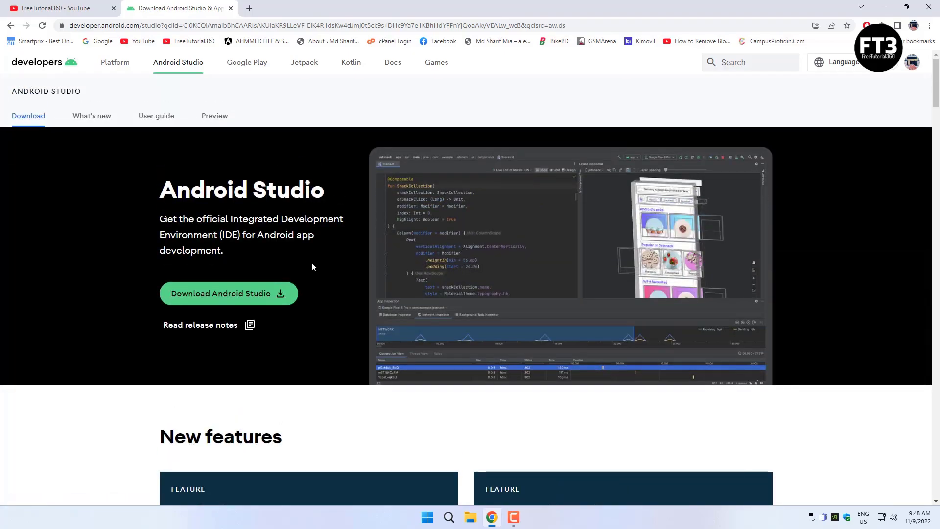
{"action": "left_click", "coordinate": [280, 294]}
{"action": "scroll", "coordinate": [292, 296], "scroll_direction": "down", "scroll_amount": 20}
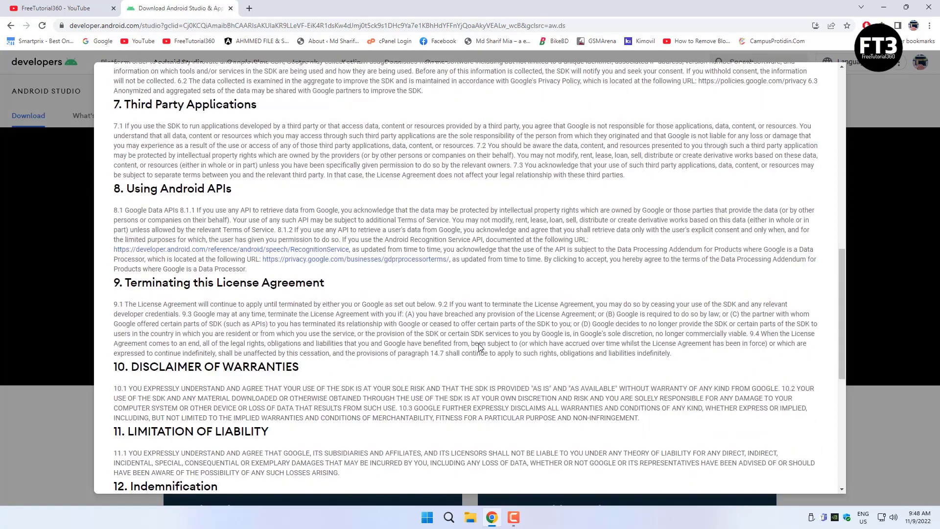
{"action": "left_click", "coordinate": [118, 407]}
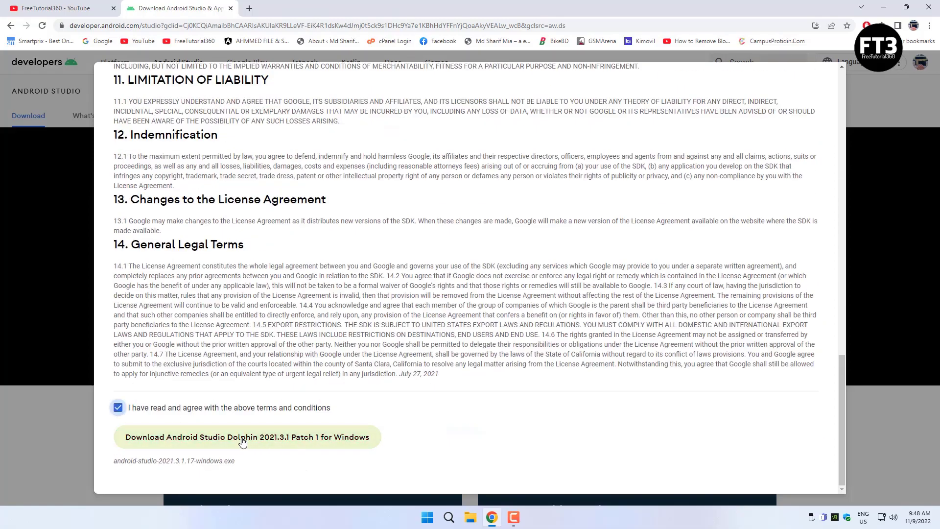
{"action": "left_click", "coordinate": [275, 437]}
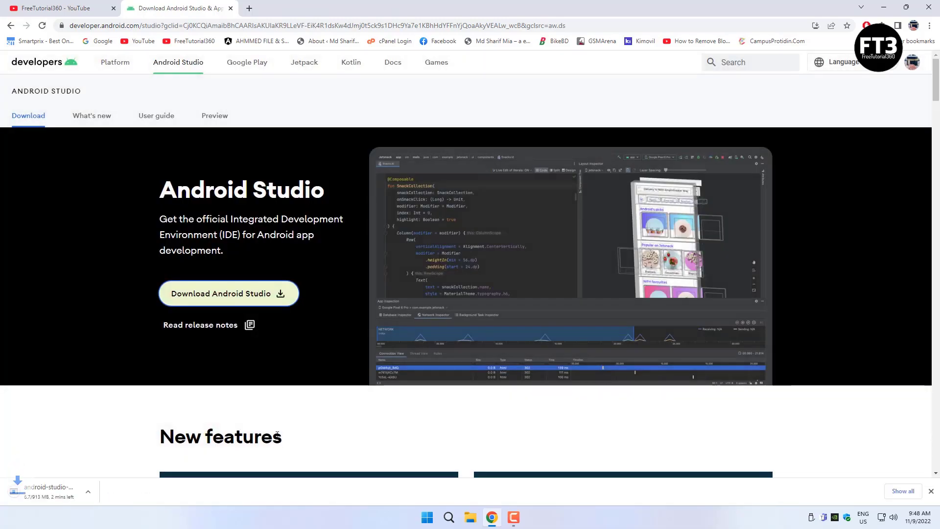
{"action": "key", "text": "ctrl+j"}
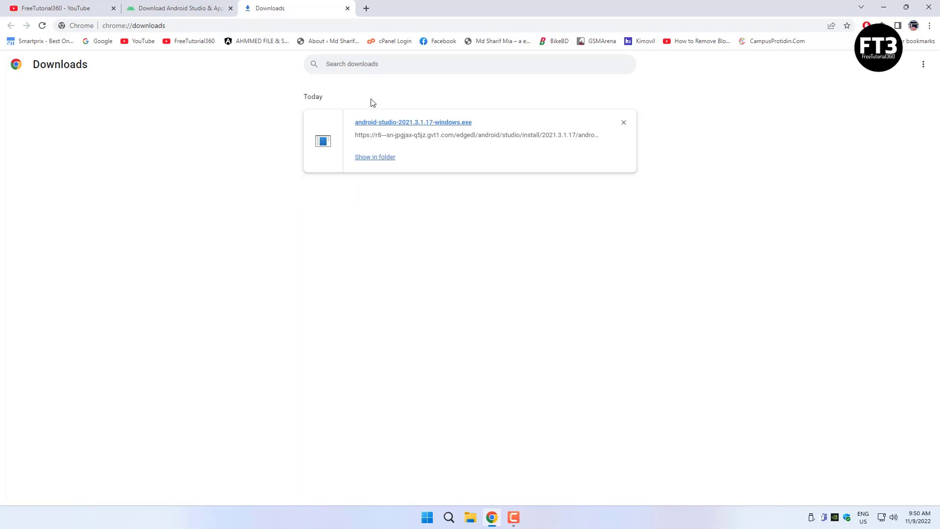
Search the web for "java jdk download" in a new tab and open Oracle's Java Downloads page
{"action": "left_click", "coordinate": [371, 8]}
{"action": "left_click", "coordinate": [413, 244]}
{"action": "type", "text": "java jdk download"}
{"action": "key", "text": "Return"}
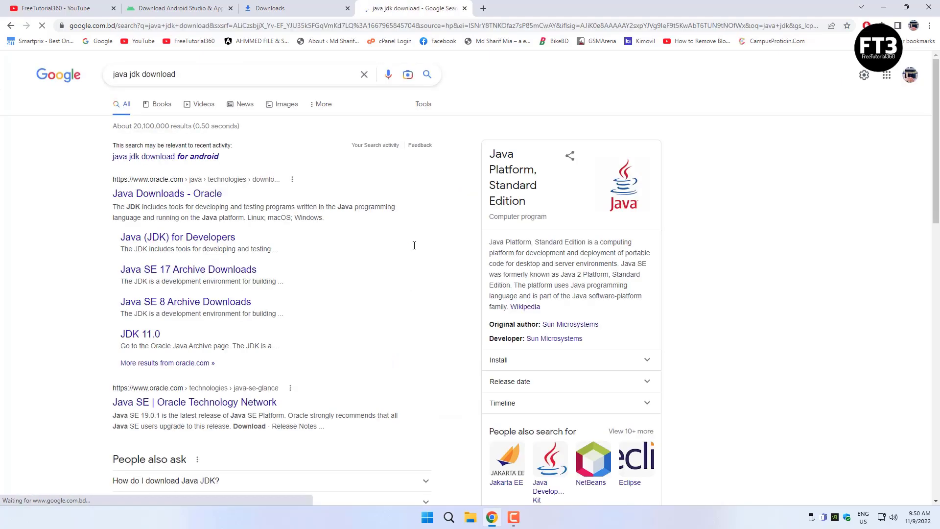
{"action": "left_click", "coordinate": [157, 193]}
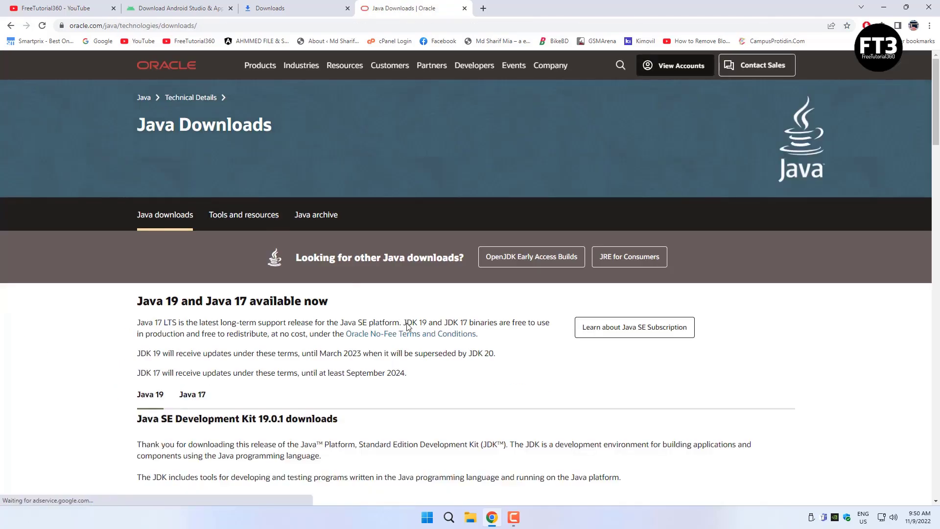
Download the Java 19 x64 Installer for Windows, jdk-19_windows-x64_bin.exe, and view its progress in the downloads list
{"action": "scroll", "coordinate": [402, 301], "scroll_direction": "down", "scroll_amount": 20}
{"action": "scroll", "coordinate": [420, 324], "scroll_direction": "down", "scroll_amount": 10}
{"action": "scroll", "coordinate": [420, 324], "scroll_direction": "up", "scroll_amount": 10}
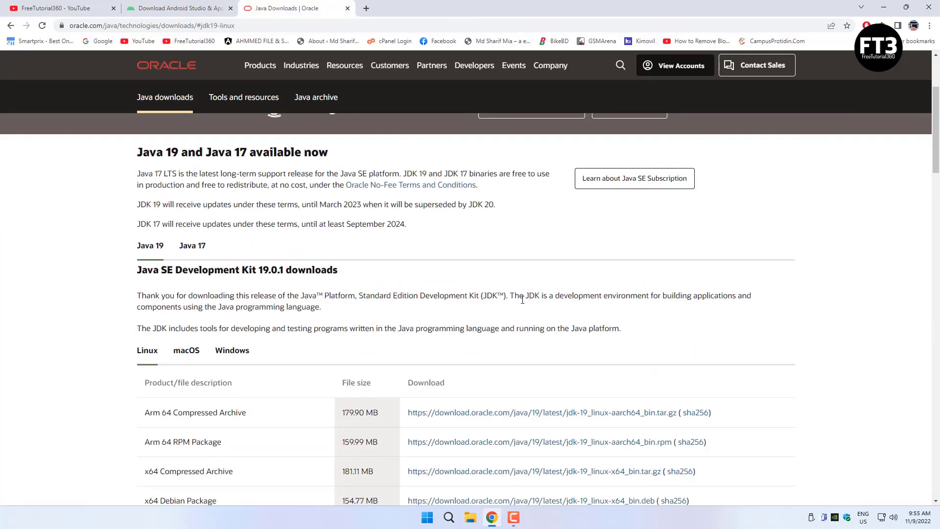
{"action": "scroll", "coordinate": [522, 300], "scroll_direction": "down", "scroll_amount": 1}
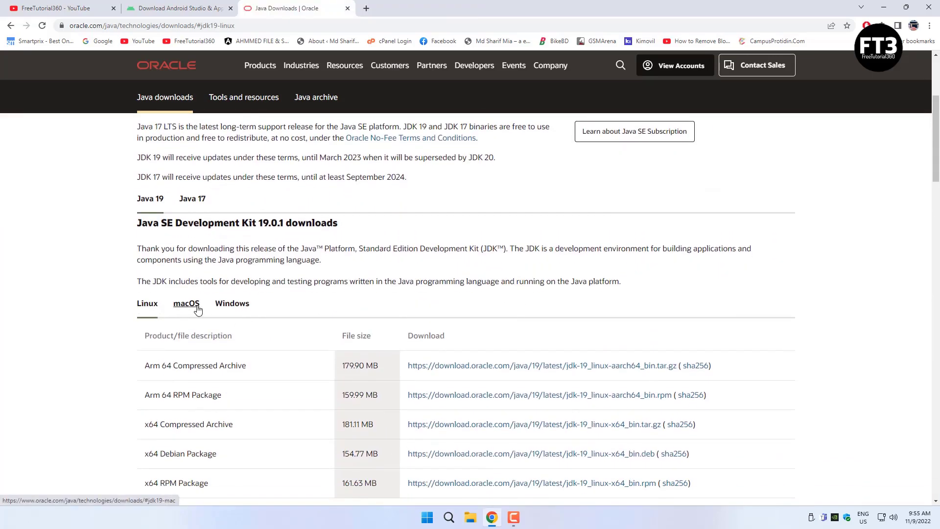
{"action": "left_click", "coordinate": [234, 305]}
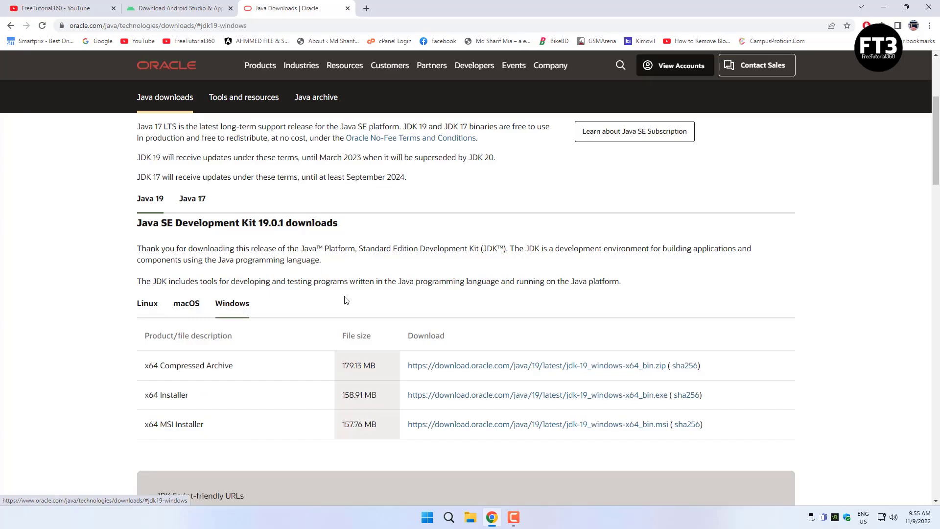
{"action": "scroll", "coordinate": [347, 300], "scroll_direction": "down", "scroll_amount": 2}
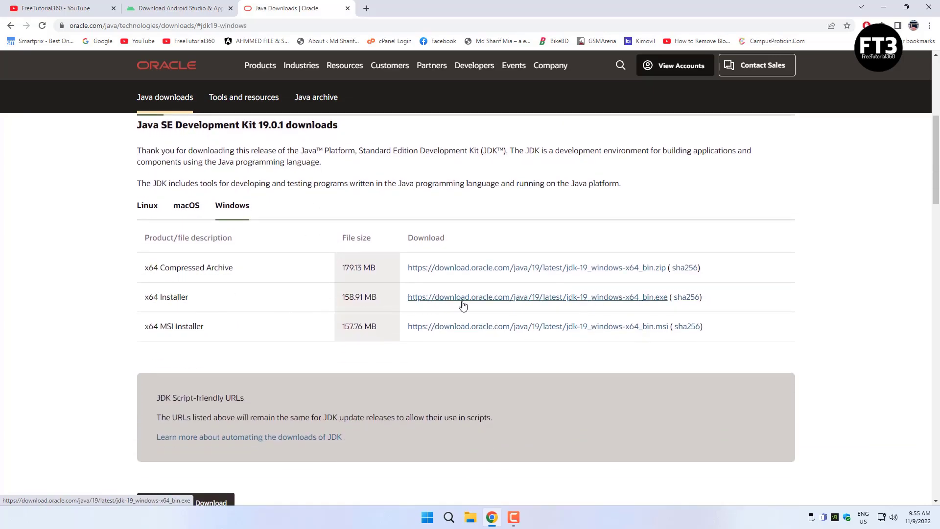
{"action": "left_click", "coordinate": [604, 302]}
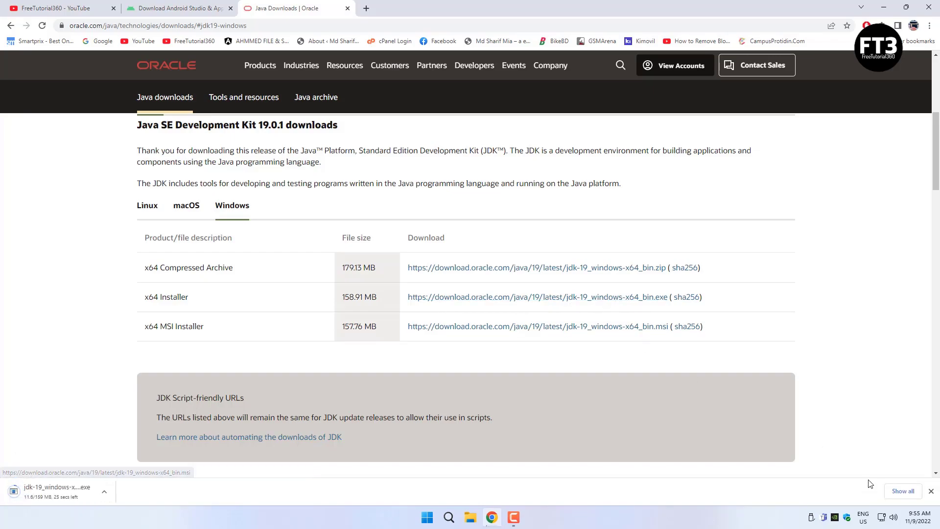
{"action": "left_click", "coordinate": [898, 496]}
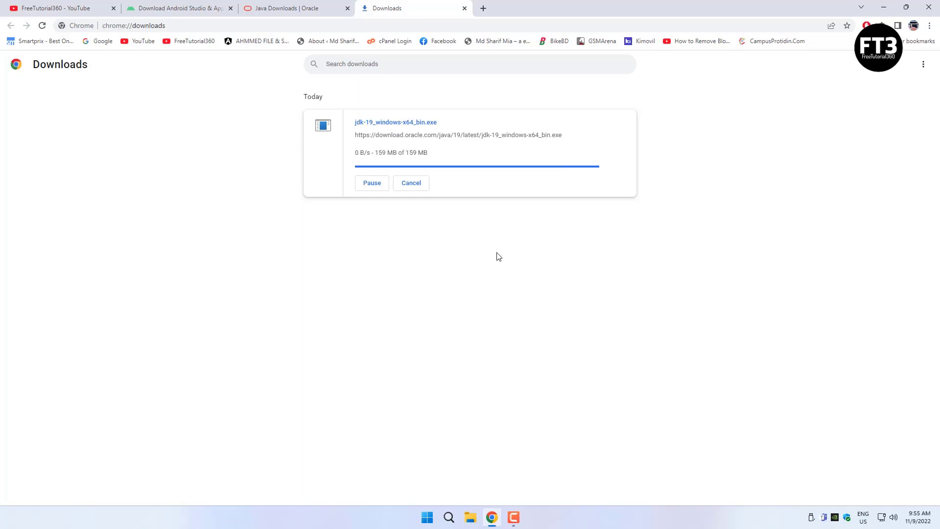
Run jdk-19_windows-x64_bin from the Downloads folder as administrator and install the JDK in the default C:\Program Files\Java\jdk-19\ folder
{"action": "left_click", "coordinate": [883, 7]}
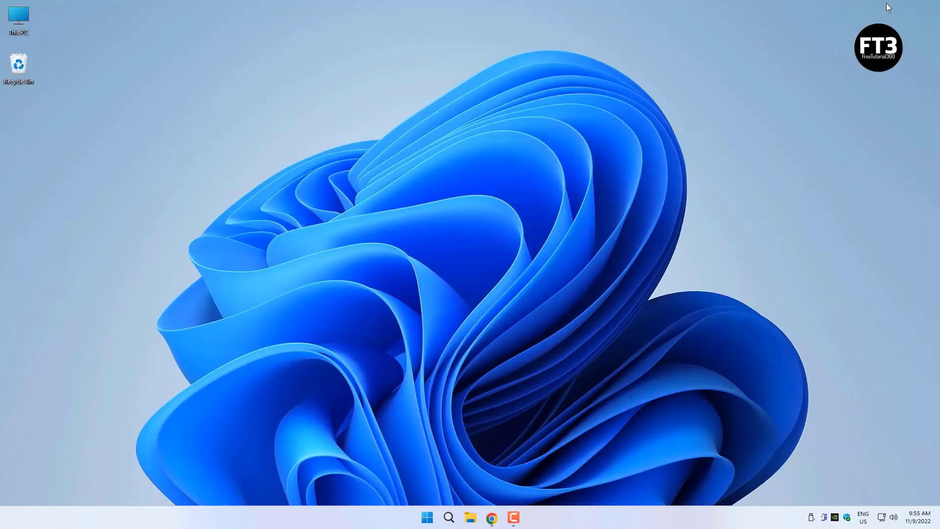
{"action": "double_click", "coordinate": [17, 19]}
{"action": "left_click", "coordinate": [42, 128]}
{"action": "left_click", "coordinate": [113, 120]}
{"action": "right_click", "coordinate": [115, 120]}
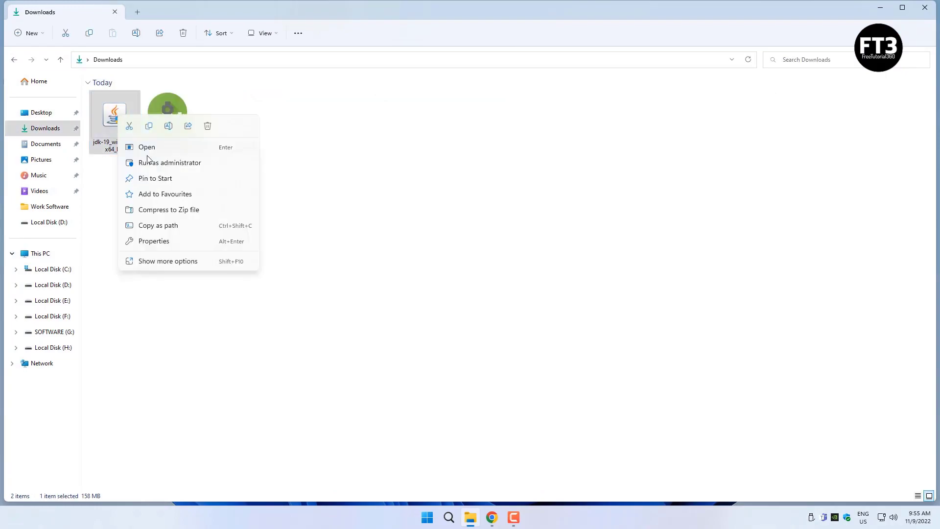
{"action": "left_click", "coordinate": [211, 164]}
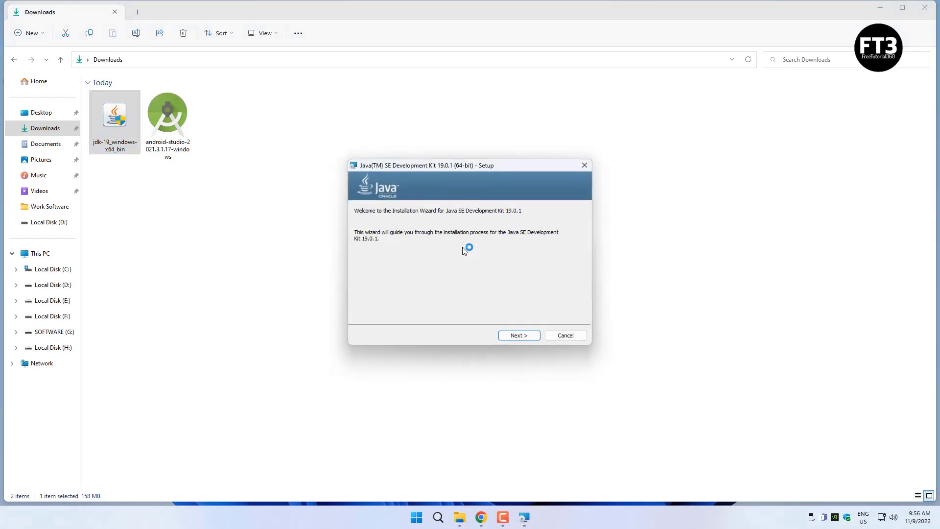
{"action": "left_click", "coordinate": [520, 336]}
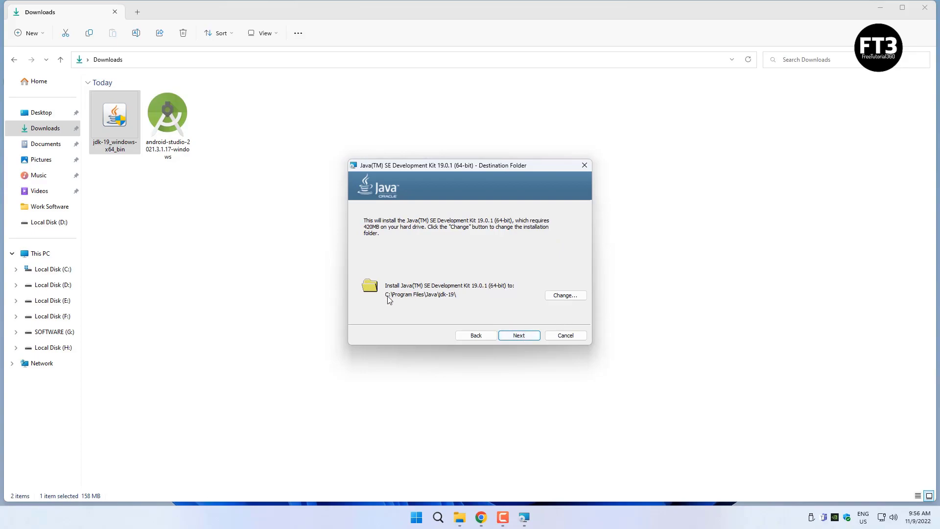
{"action": "left_click", "coordinate": [518, 333]}
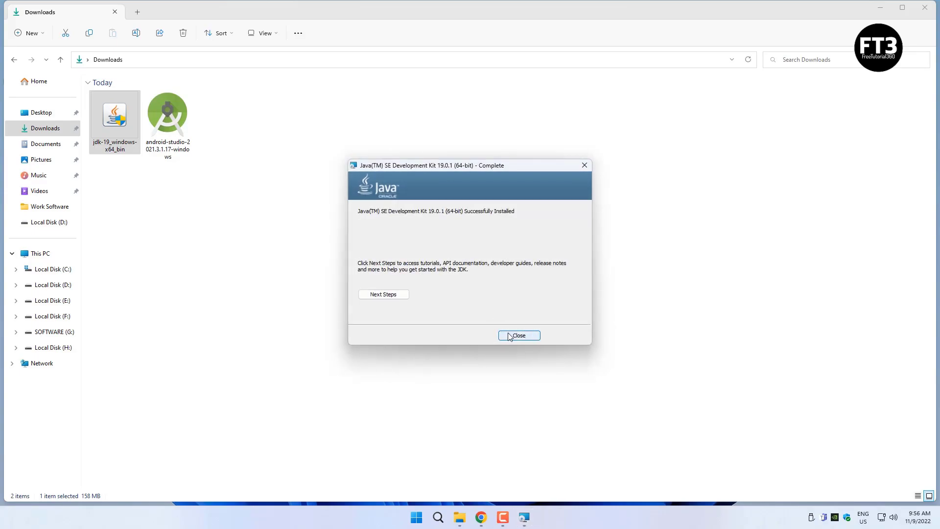
View the JDK 19 documentation offered by the completed installer, and close the installer
{"action": "left_click", "coordinate": [379, 295]}
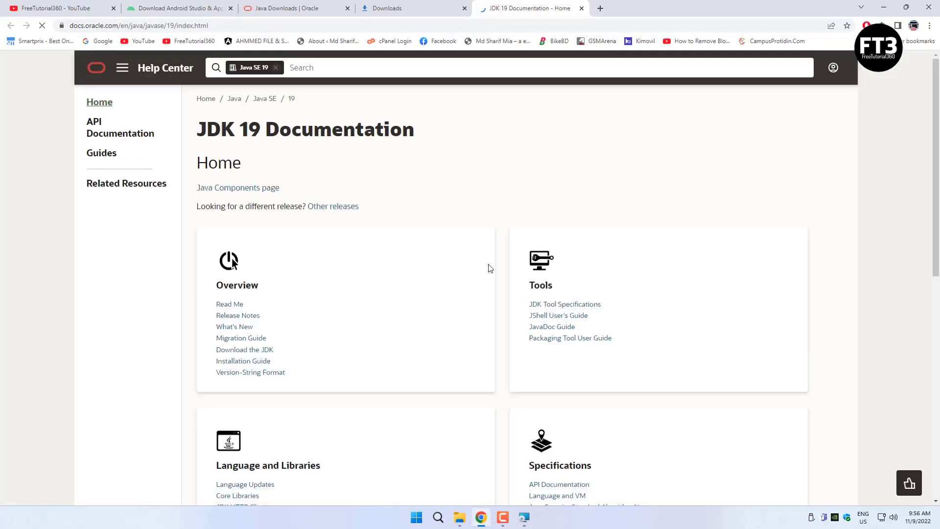
{"action": "scroll", "coordinate": [495, 302], "scroll_direction": "down", "scroll_amount": 10}
{"action": "scroll", "coordinate": [504, 301], "scroll_direction": "up", "scroll_amount": 10}
{"action": "left_click", "coordinate": [883, 7]}
{"action": "left_click", "coordinate": [520, 335]}
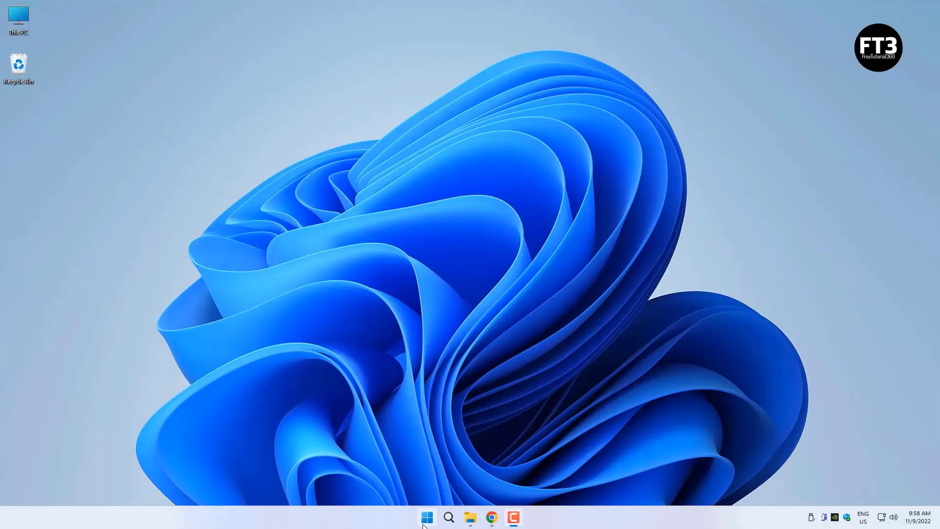
Restart the computer and launch the android-studio-2021.3.1.17-windows installer from the Downloads folder as administrator, leaving only the setup window on the desktop
{"action": "key", "text": "super"}
{"action": "left_click", "coordinate": [582, 483]}
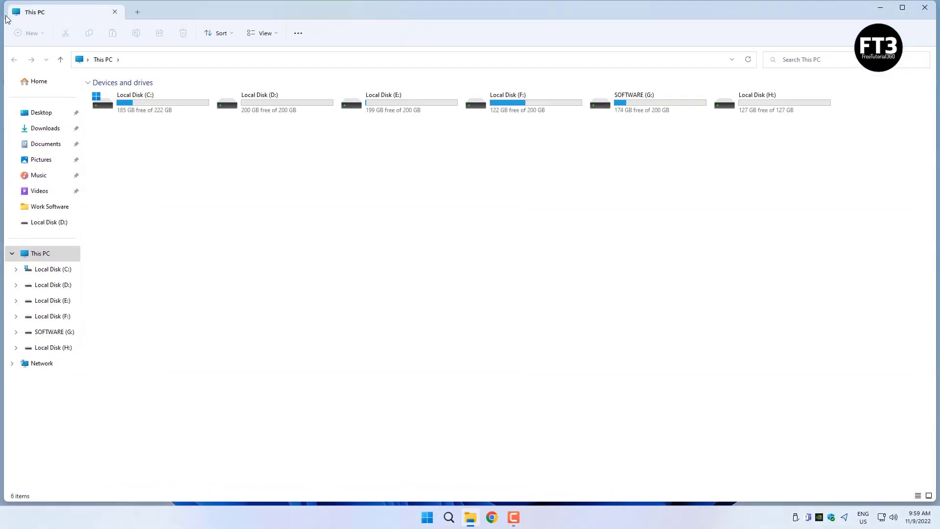
{"action": "left_click", "coordinate": [44, 129]}
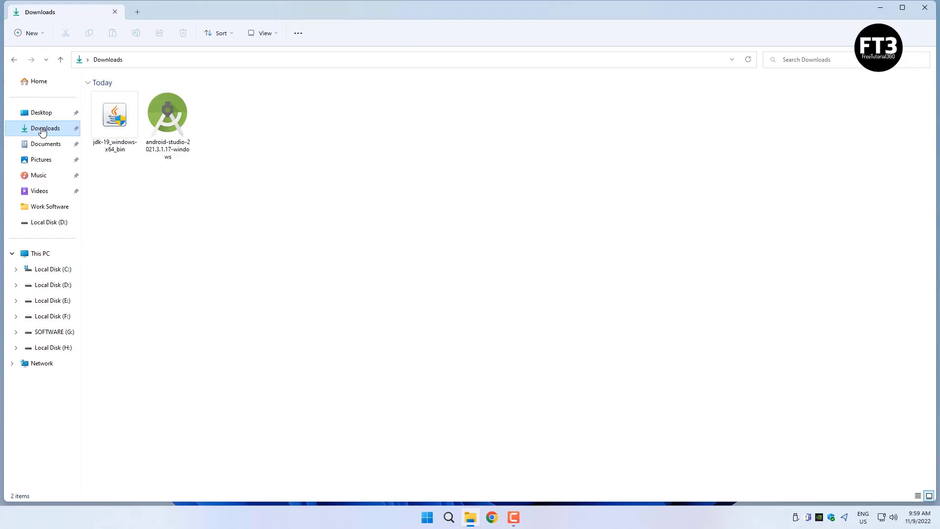
{"action": "left_click", "coordinate": [168, 116]}
{"action": "right_click", "coordinate": [168, 116]}
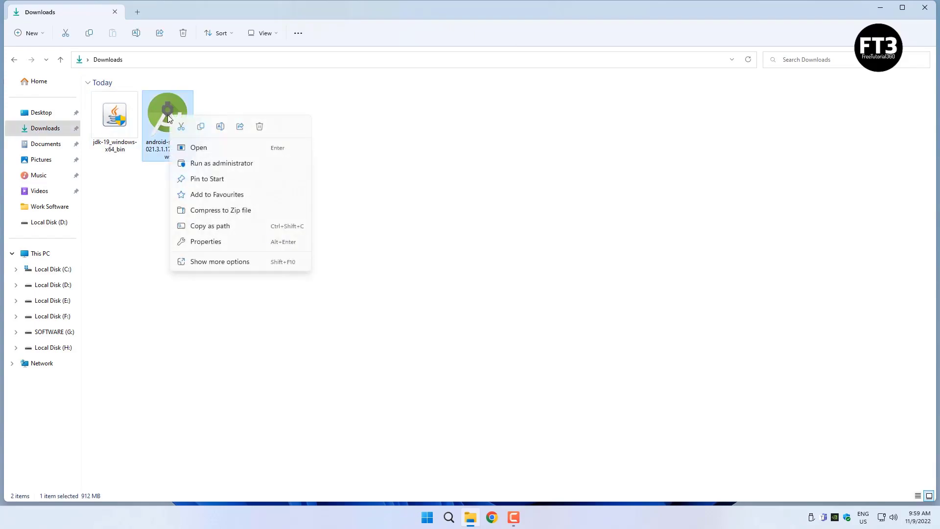
{"action": "left_click", "coordinate": [211, 167]}
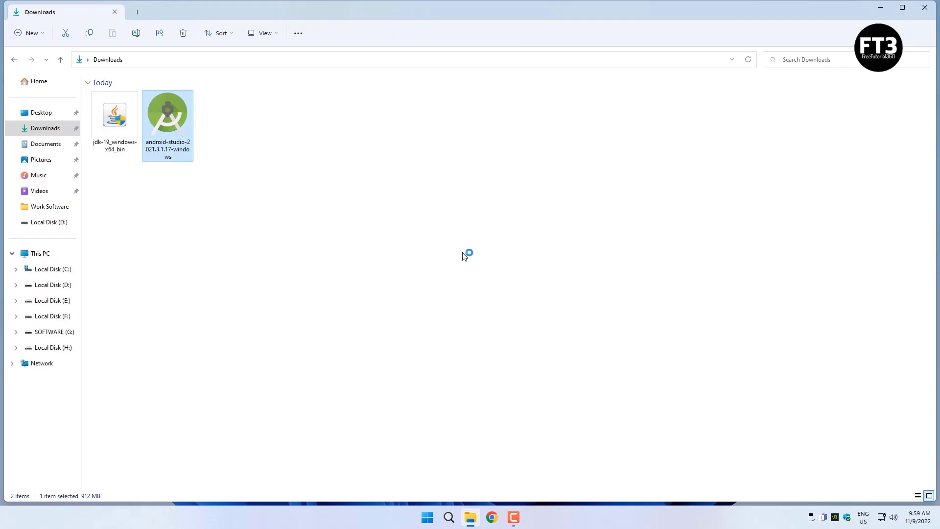
{"action": "left_click", "coordinate": [879, 7]}
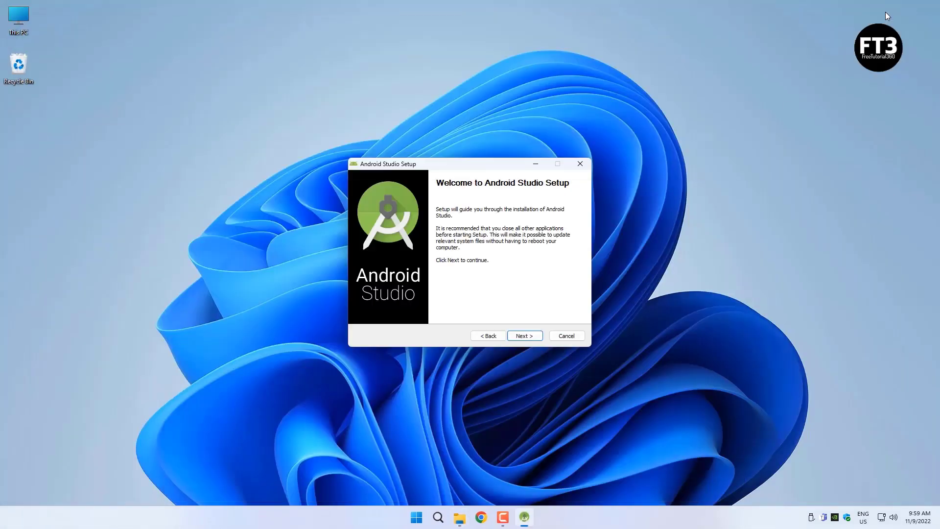
{"action": "right_click", "coordinate": [653, 213]}
{"action": "left_click", "coordinate": [682, 254]}
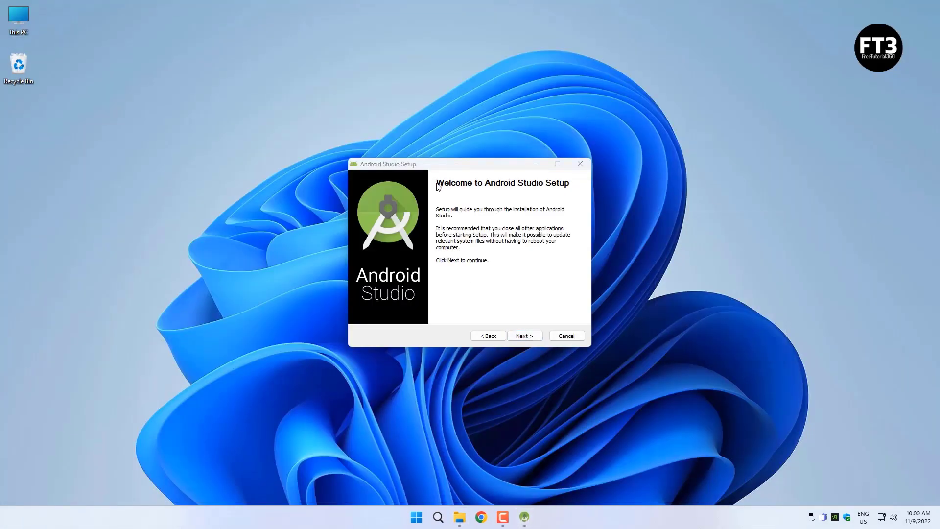
Keep the Android Studio and Android Virtual Device components and set the installation location to a new folder, D:\Andriod
{"action": "left_click", "coordinate": [529, 336]}
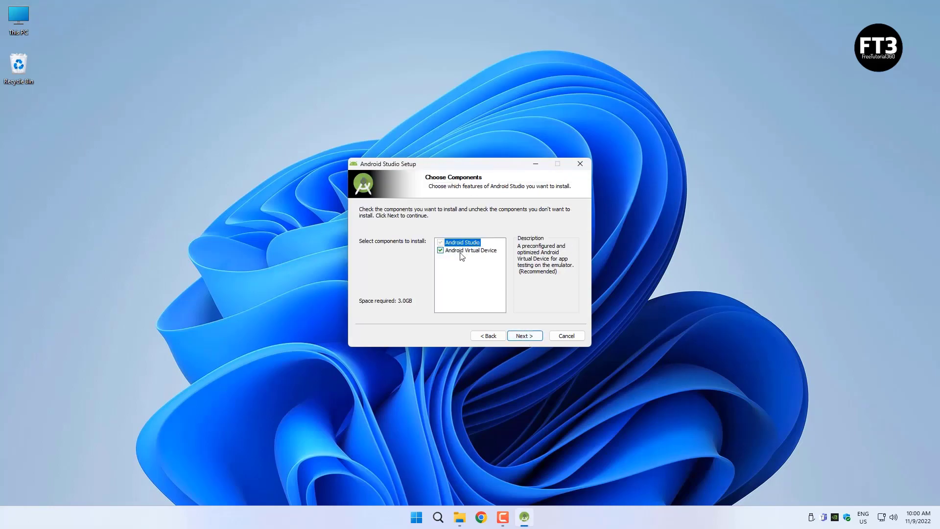
{"action": "left_click", "coordinate": [529, 336]}
{"action": "left_click", "coordinate": [490, 239]}
{"action": "left_click", "coordinate": [550, 237]}
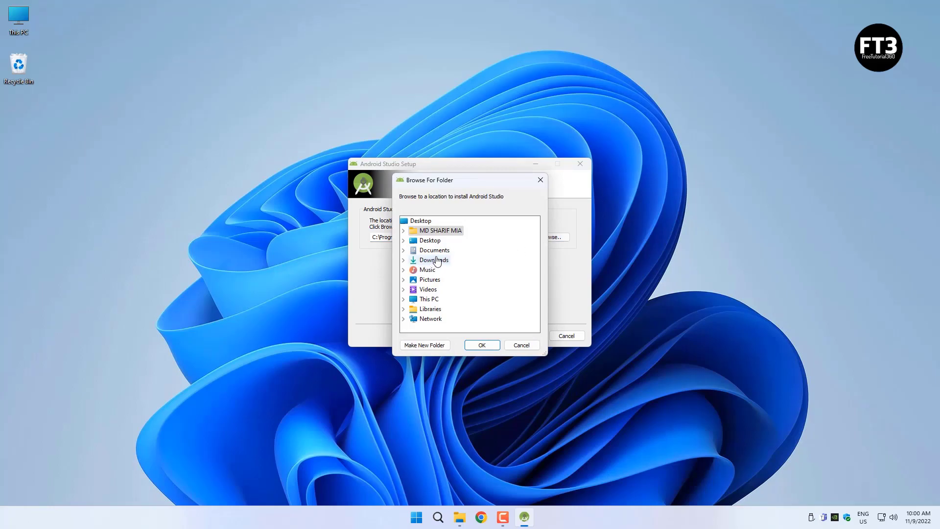
{"action": "double_click", "coordinate": [425, 300]}
{"action": "double_click", "coordinate": [455, 280]}
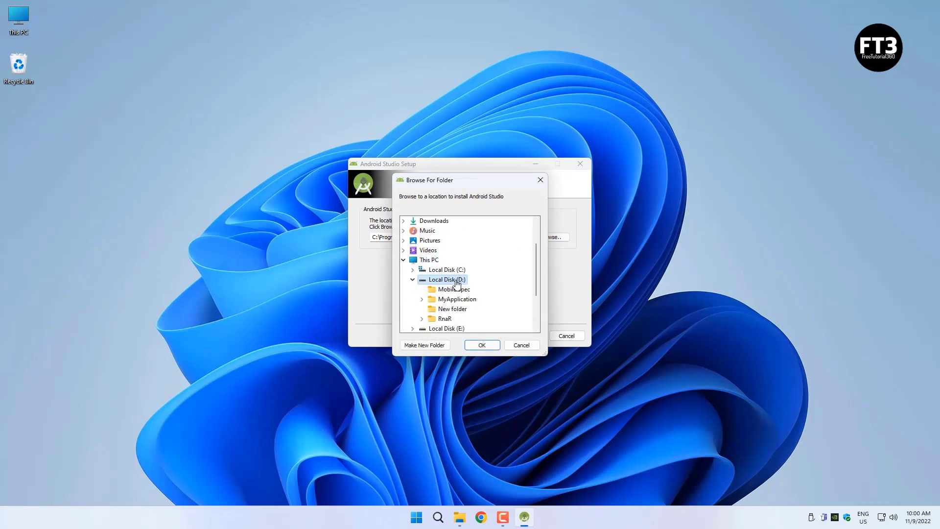
{"action": "left_click", "coordinate": [428, 345]}
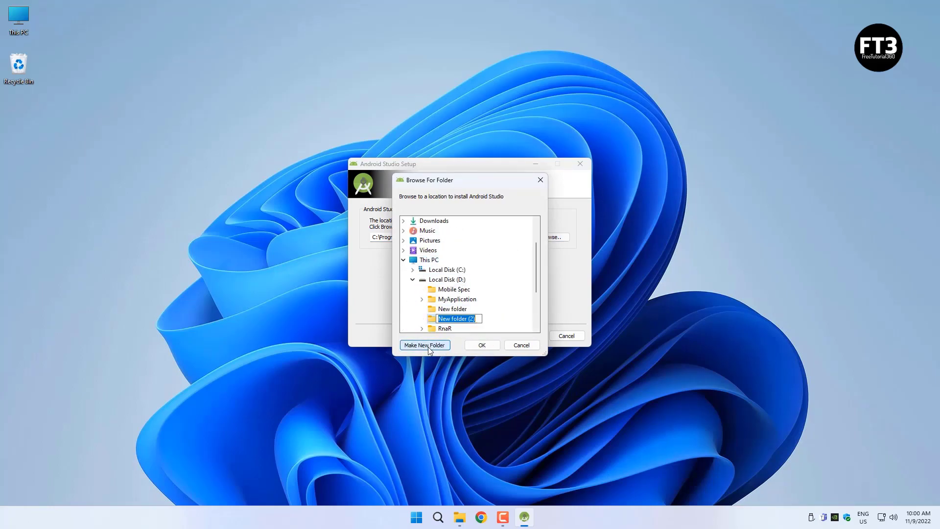
{"action": "type", "text": "Andriod"}
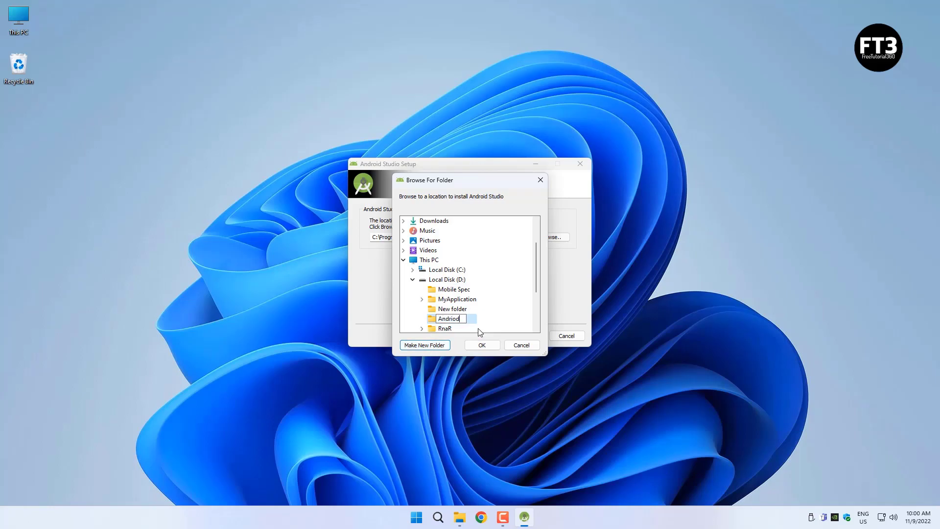
{"action": "key", "text": "Return"}
{"action": "left_click", "coordinate": [469, 345]}
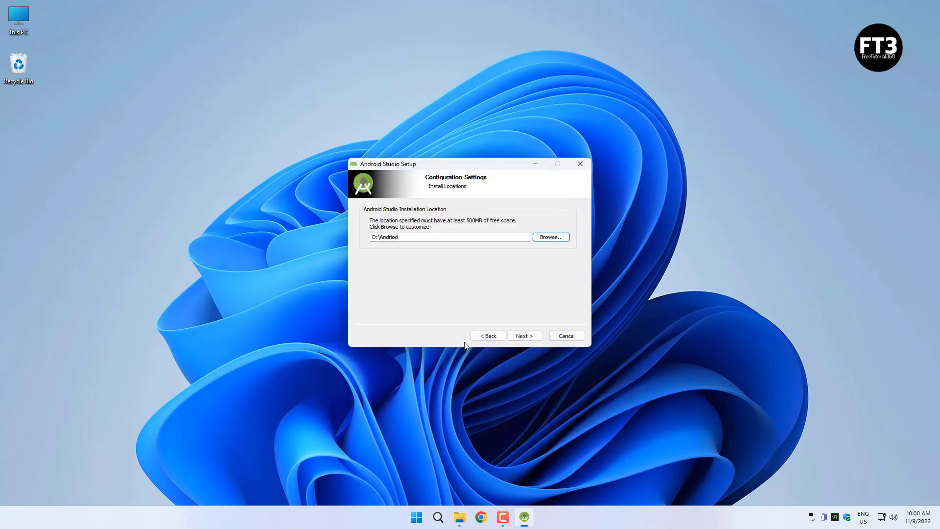
Install Android Studio in D:\Andriod with the Android Studio Start Menu folder, and finish the installer so the program launches
{"action": "left_click", "coordinate": [525, 336]}
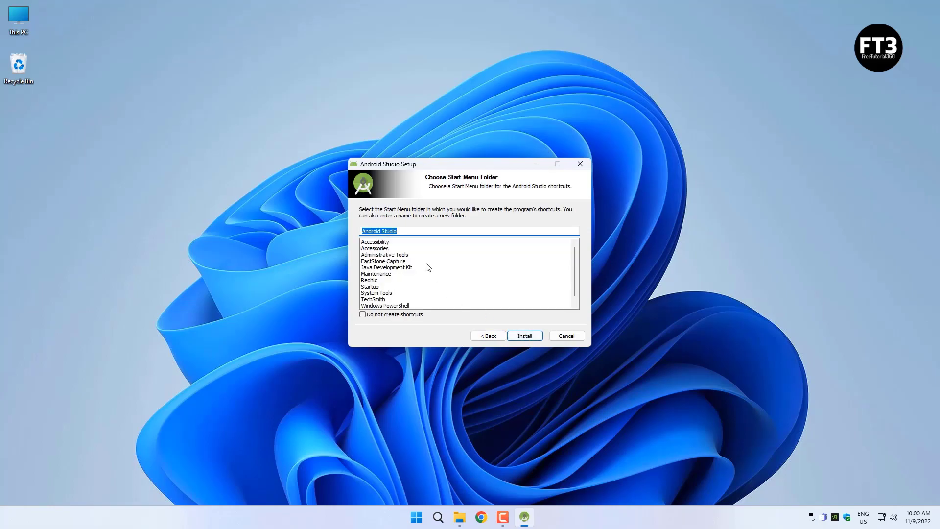
{"action": "left_click", "coordinate": [525, 336]}
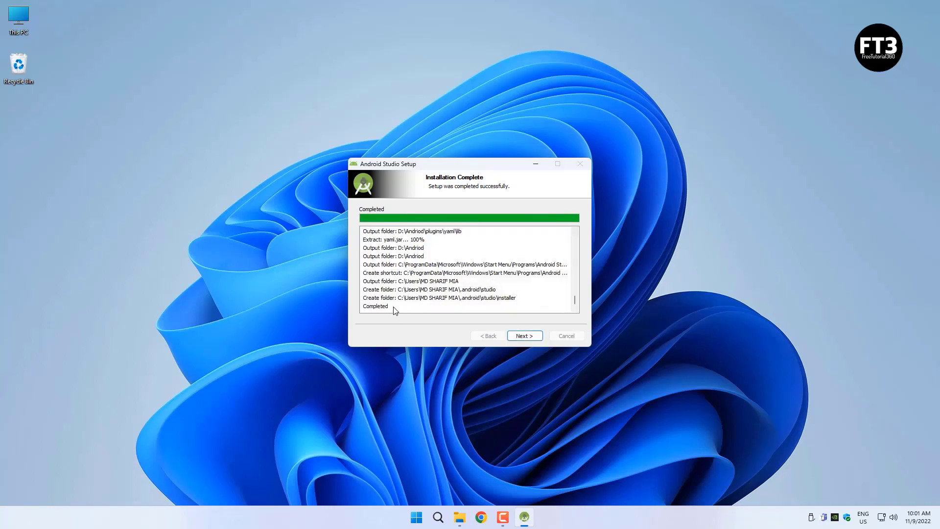
{"action": "left_click", "coordinate": [524, 336]}
{"action": "left_click", "coordinate": [526, 336]}
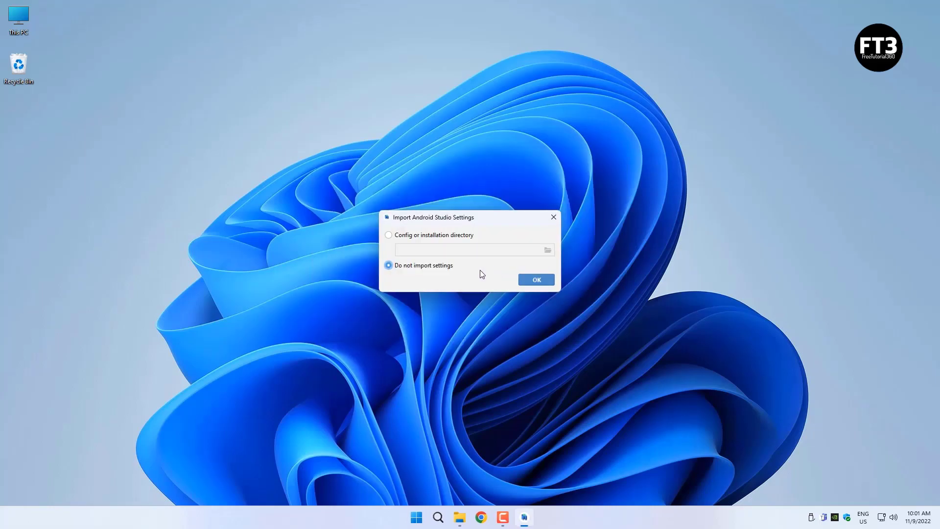
Decline importing settings and sending usage statistics, and choose the Standard setup type with the Darcula theme
{"action": "left_click", "coordinate": [535, 281]}
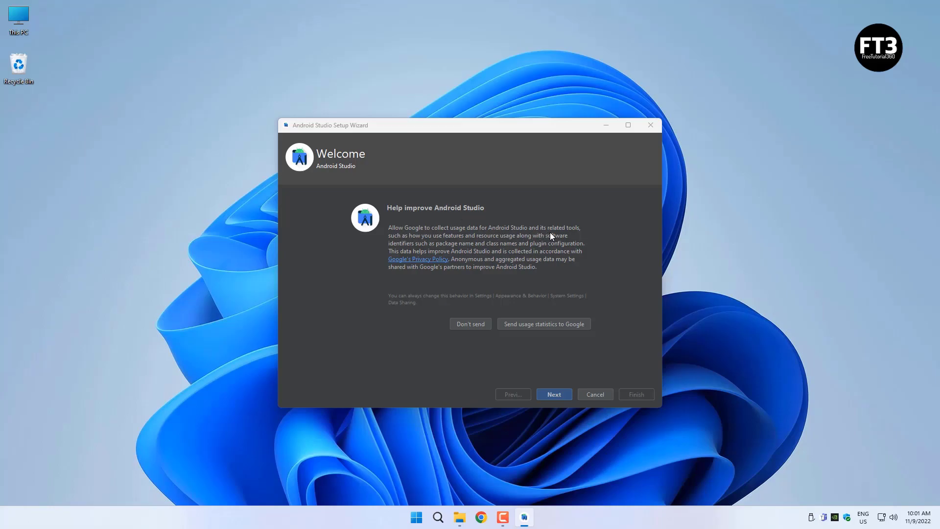
{"action": "left_click", "coordinate": [471, 324]}
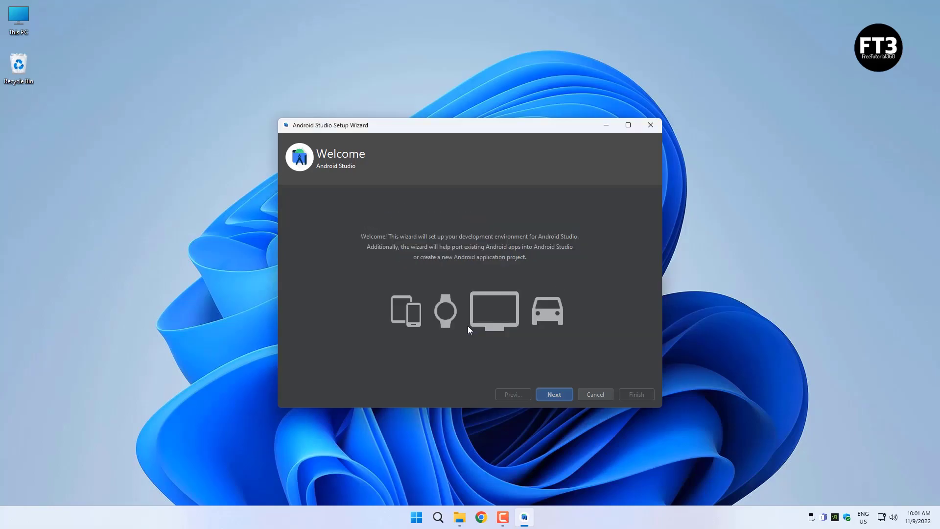
{"action": "left_click", "coordinate": [555, 396]}
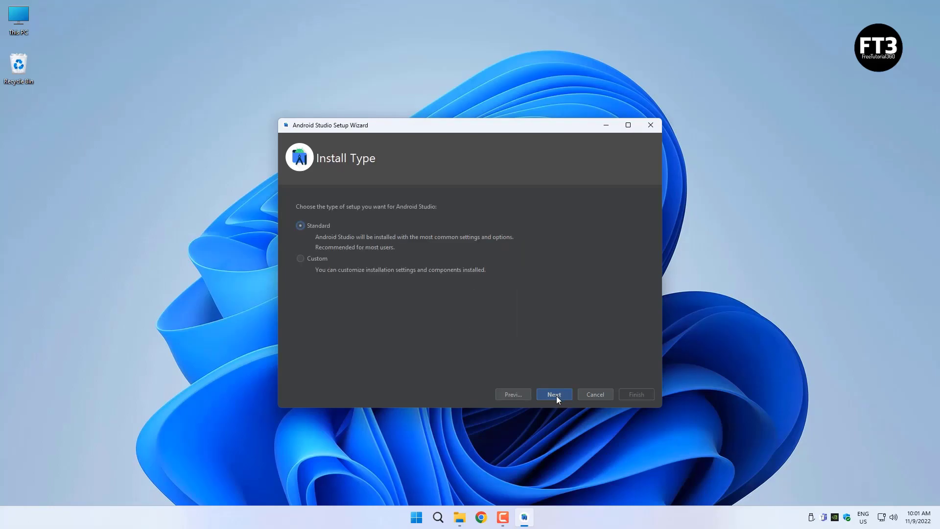
{"action": "left_click", "coordinate": [555, 392]}
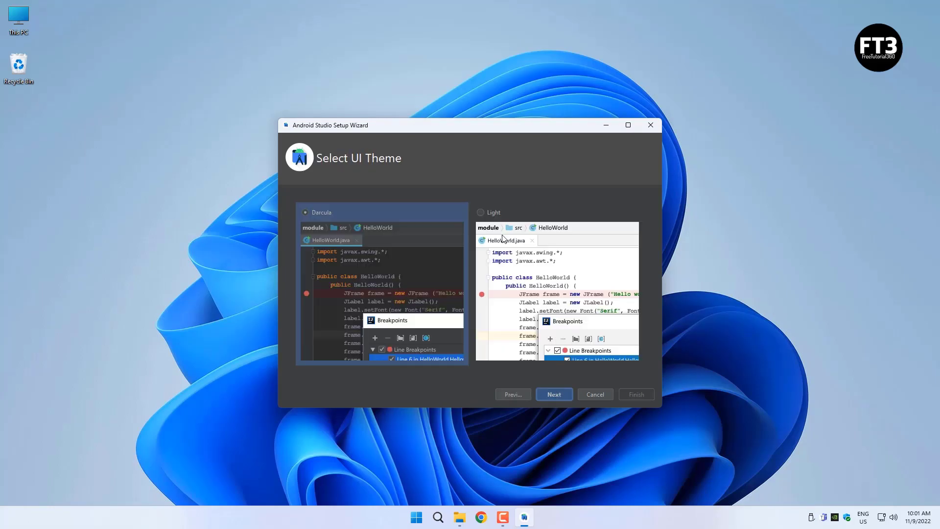
{"action": "left_click", "coordinate": [558, 397]}
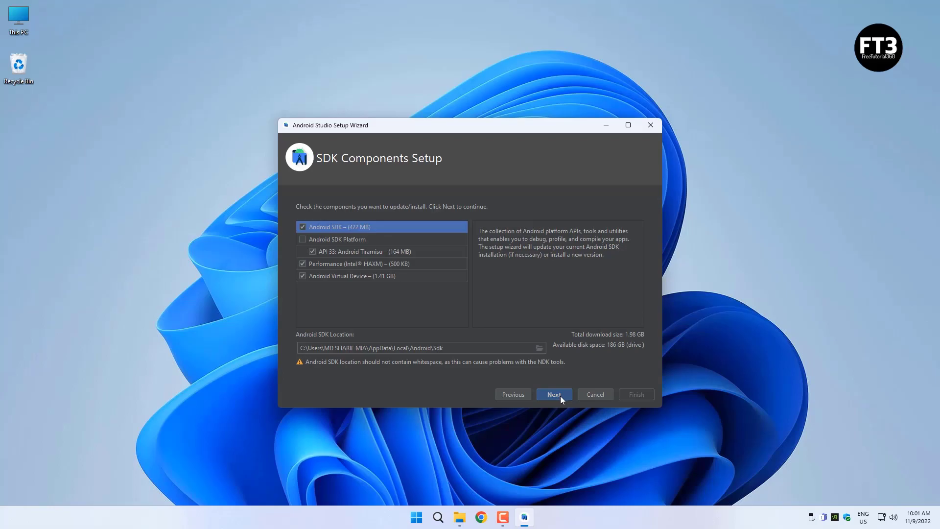
Keep the default SDK components and SDK location, and review the list of installation settings before continuing
{"action": "left_click", "coordinate": [313, 238]}
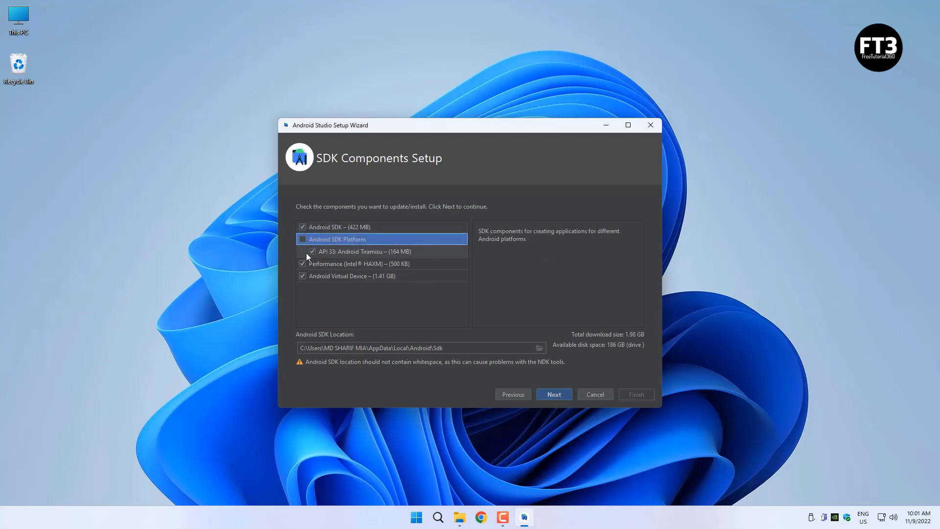
{"action": "left_click", "coordinate": [558, 393]}
{"action": "scroll", "coordinate": [554, 304], "scroll_direction": "up", "scroll_amount": 5}
{"action": "scroll", "coordinate": [554, 304], "scroll_direction": "down", "scroll_amount": 5}
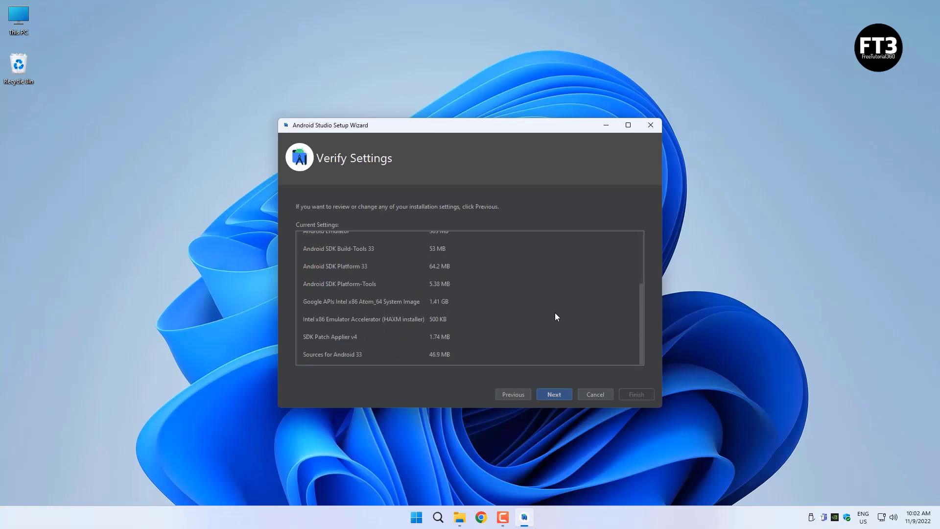
{"action": "left_click", "coordinate": [554, 393]}
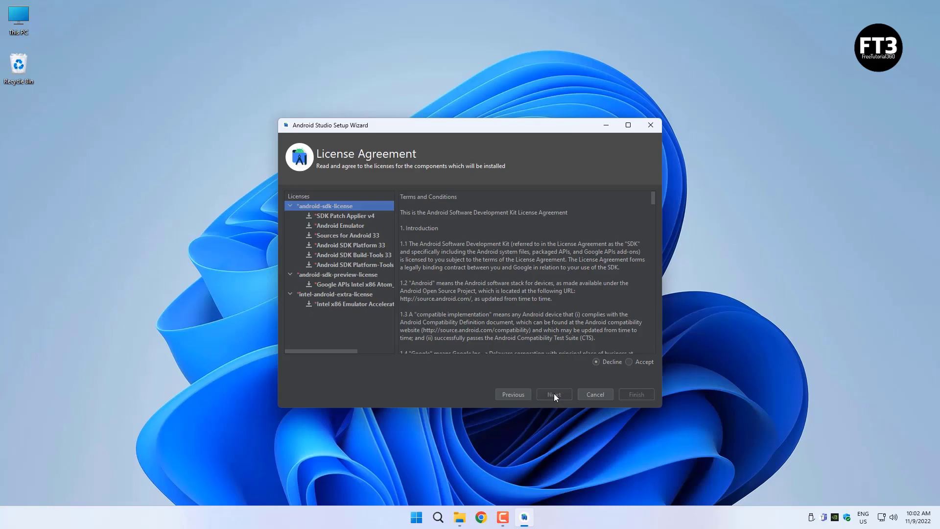
Read through and accept the android-sdk-license, android-sdk-preview-license and intel-android-extra-license agreements
{"action": "left_click_drag", "start_coordinate": [653, 198], "coordinate": [650, 348]}
{"action": "left_click", "coordinate": [629, 362]}
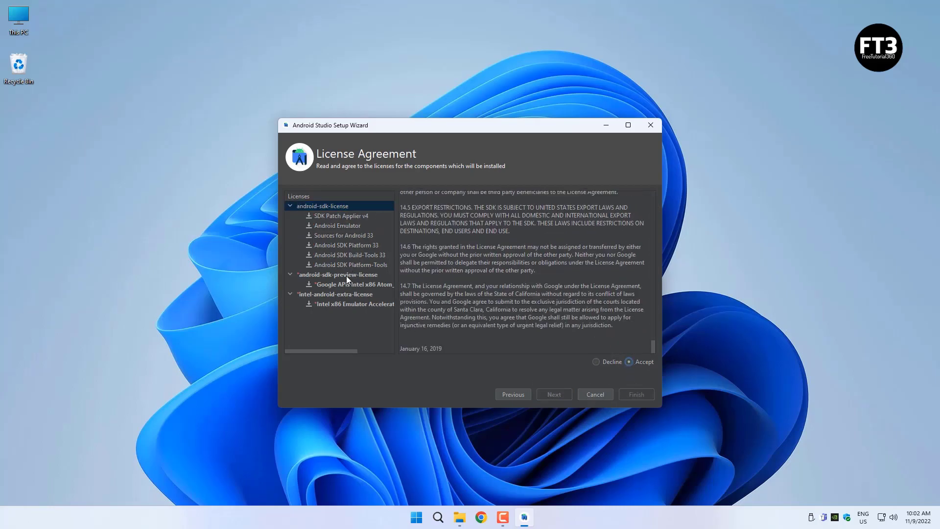
{"action": "left_click", "coordinate": [360, 274]}
{"action": "left_click_drag", "start_coordinate": [651, 197], "coordinate": [650, 357]}
{"action": "left_click", "coordinate": [636, 361]}
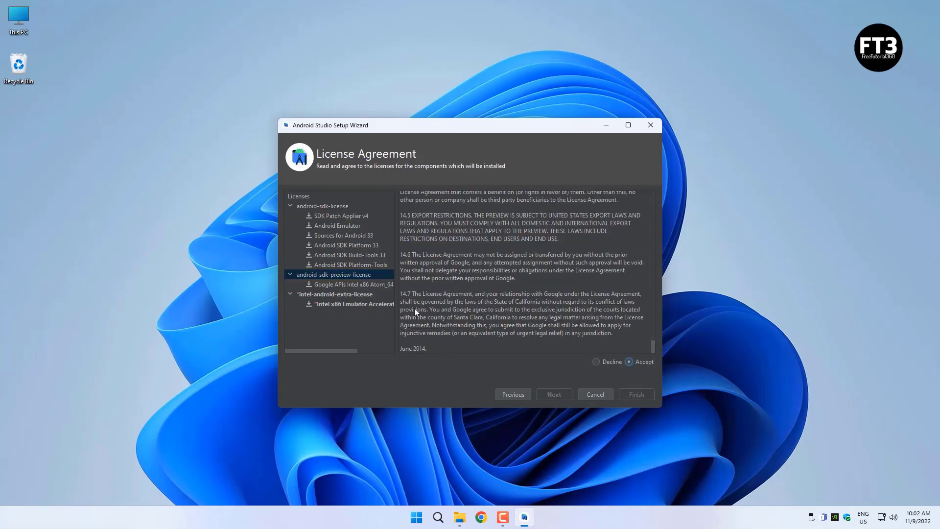
{"action": "left_click", "coordinate": [354, 294]}
{"action": "left_click_drag", "start_coordinate": [654, 212], "coordinate": [652, 350]}
{"action": "left_click", "coordinate": [629, 361]}
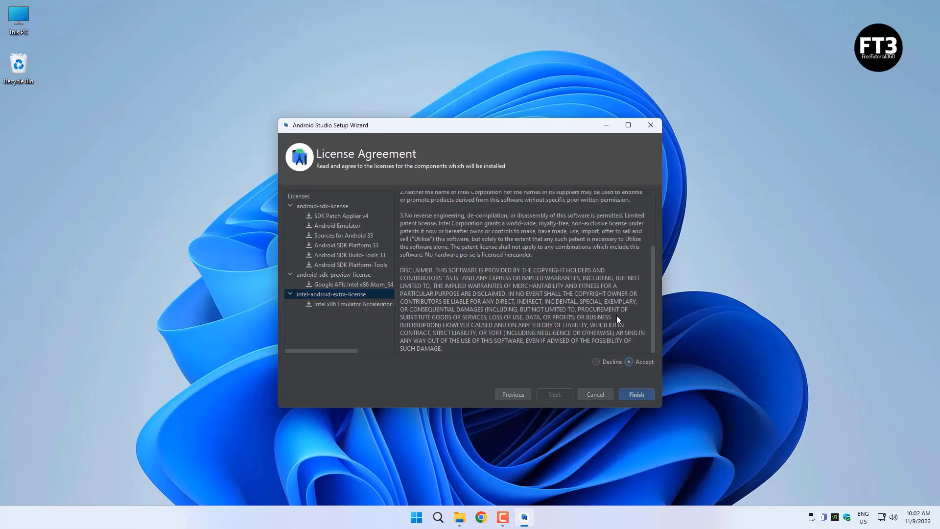
Download the SDK components with the progress details shown, and finish the setup wizard
{"action": "left_click", "coordinate": [638, 394]}
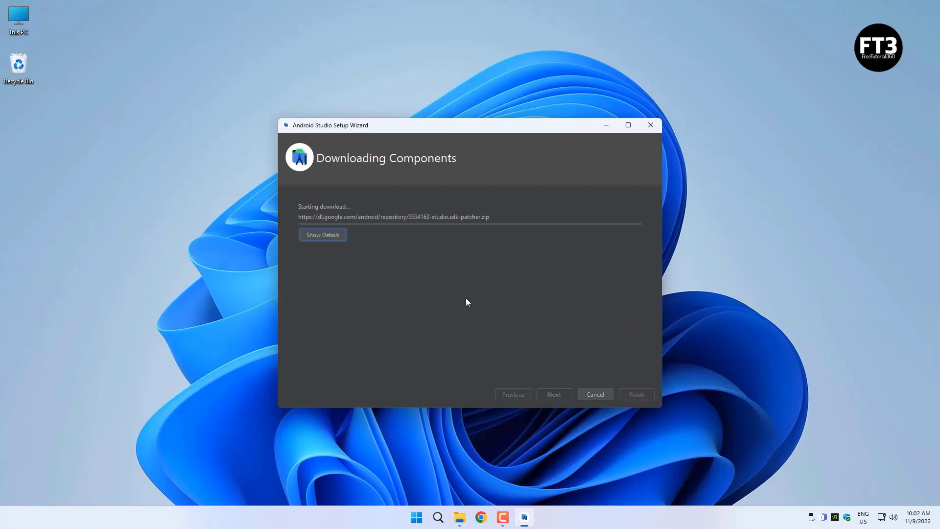
{"action": "left_click", "coordinate": [319, 233]}
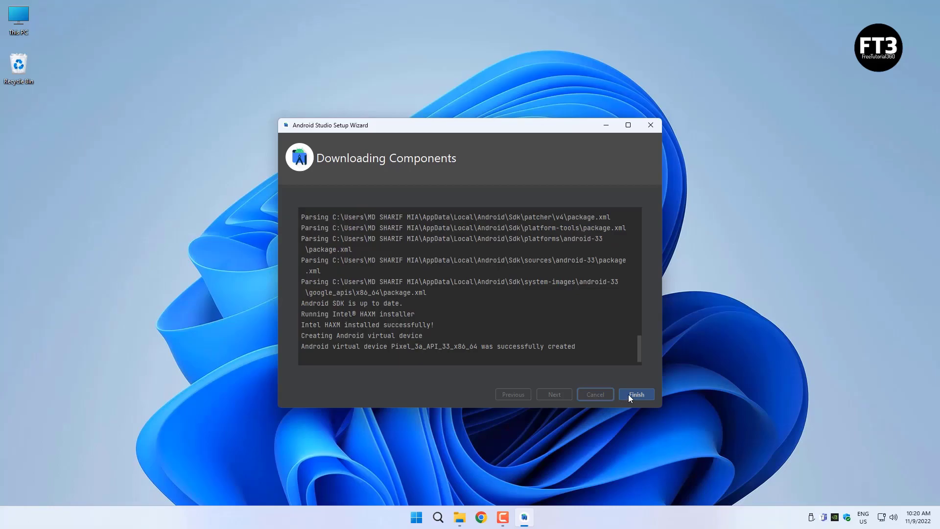
{"action": "left_click", "coordinate": [629, 397]}
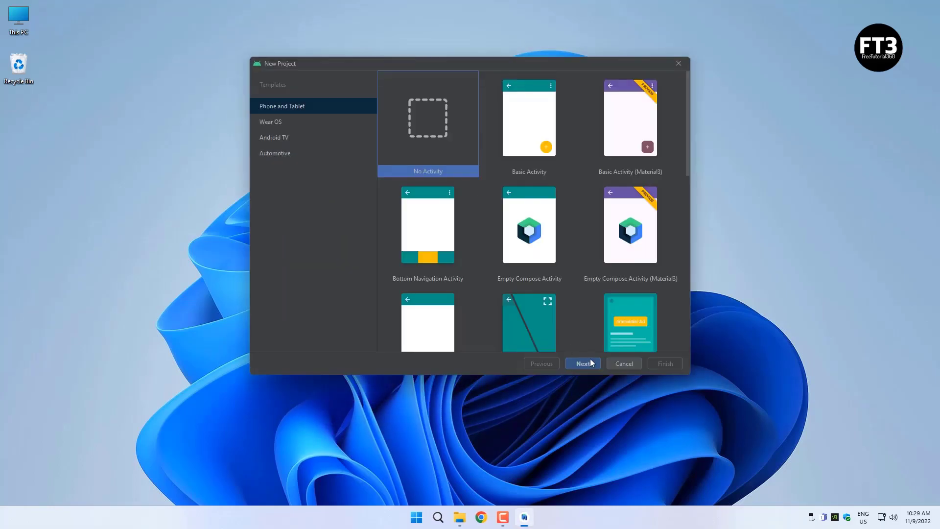
Start a Phone and Tablet project from the No Activity template and set its language to Java
{"action": "left_click", "coordinate": [586, 363]}
{"action": "left_click", "coordinate": [451, 198]}
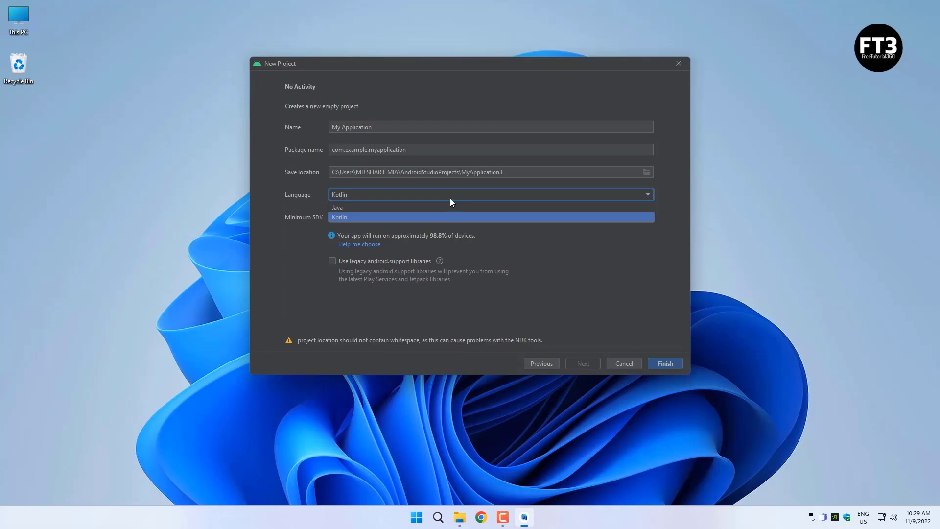
{"action": "left_click", "coordinate": [413, 205]}
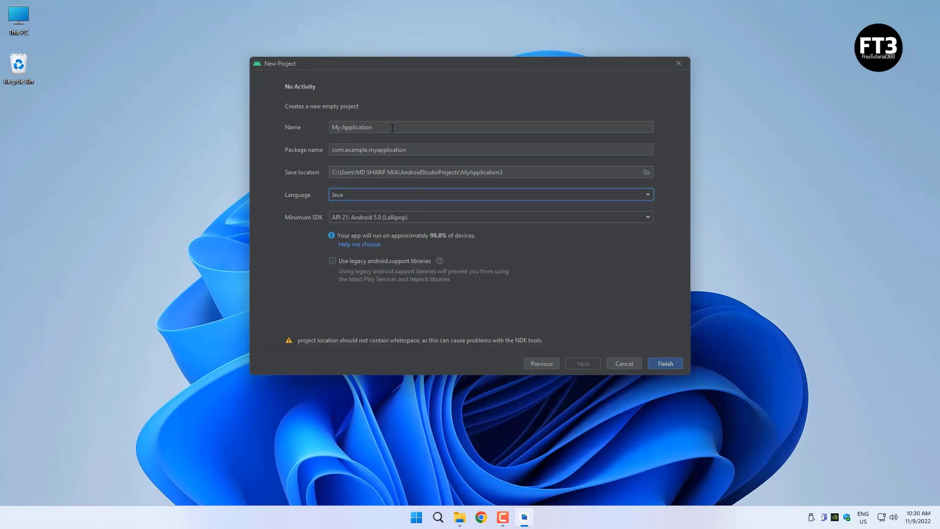
Name the project test and create it, keeping Java and the minimum SDK API 21: Android 5.0 (Lollipop)
{"action": "left_click_drag", "start_coordinate": [392, 128], "coordinate": [247, 127]}
{"action": "left_click_drag", "start_coordinate": [427, 154], "coordinate": [295, 127]}
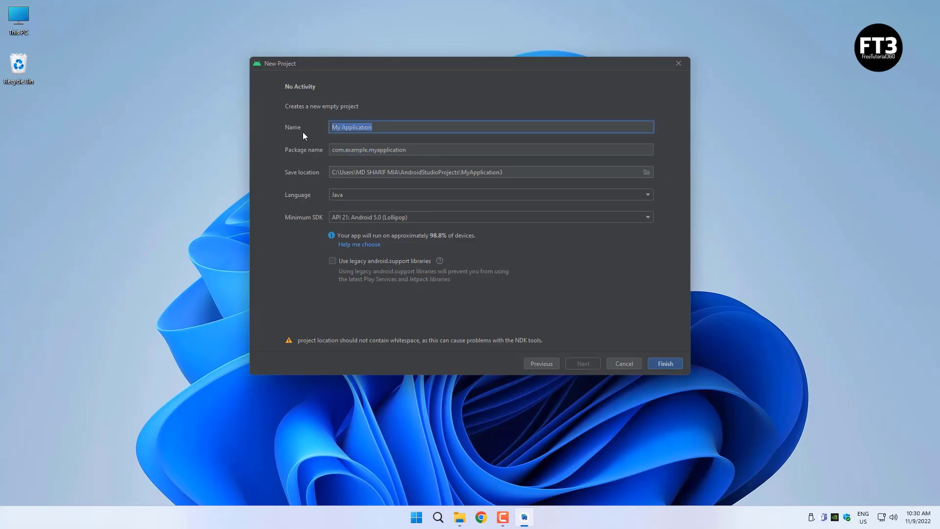
{"action": "key", "text": "BackSpace"}
{"action": "type", "text": "test"}
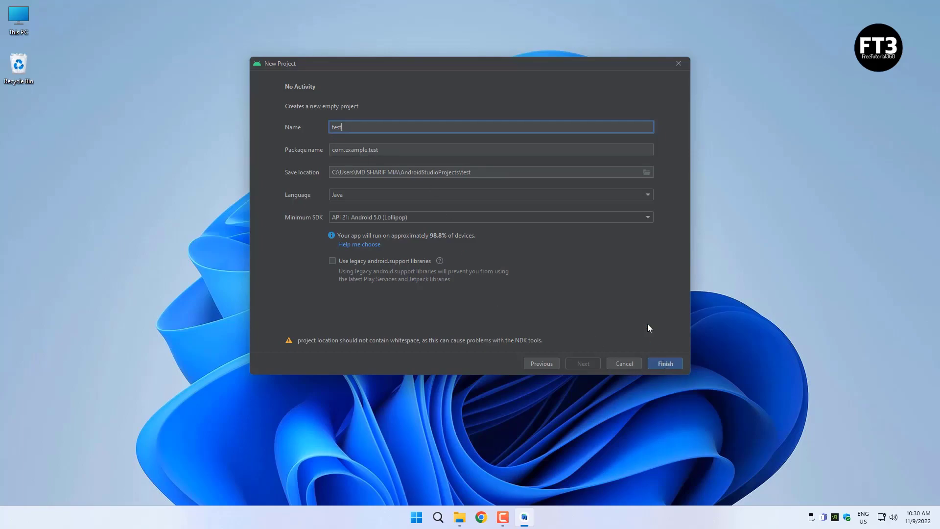
{"action": "left_click", "coordinate": [648, 196]}
{"action": "left_click", "coordinate": [645, 199]}
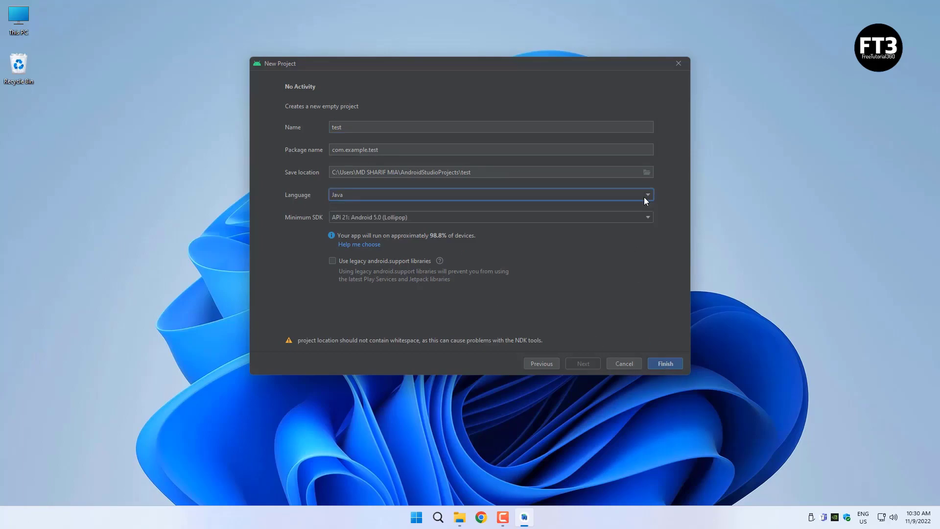
{"action": "left_click", "coordinate": [662, 368]}
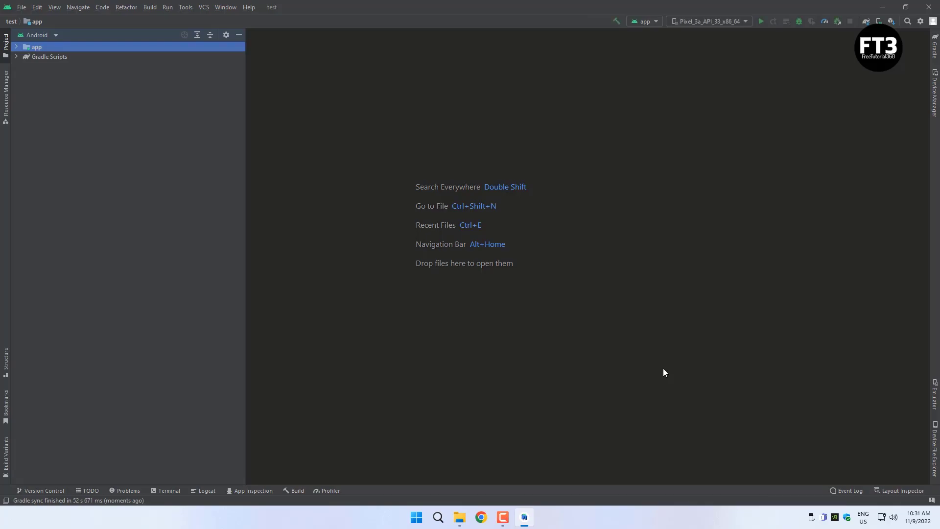
Expand the app's res folder with its xml and values subfolders, and view strings.xml and colors.xml
{"action": "left_click", "coordinate": [17, 47]}
{"action": "double_click", "coordinate": [34, 77]}
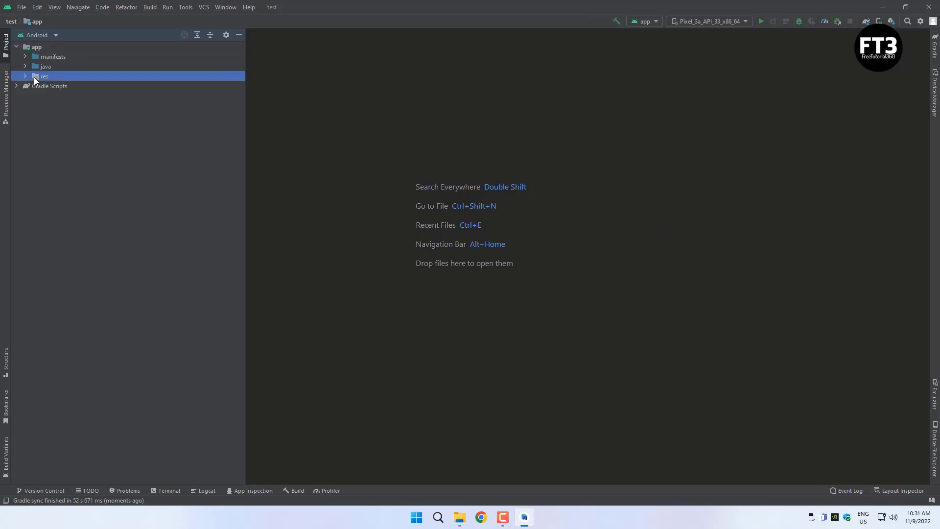
{"action": "left_click", "coordinate": [42, 115]}
{"action": "left_click", "coordinate": [34, 115]}
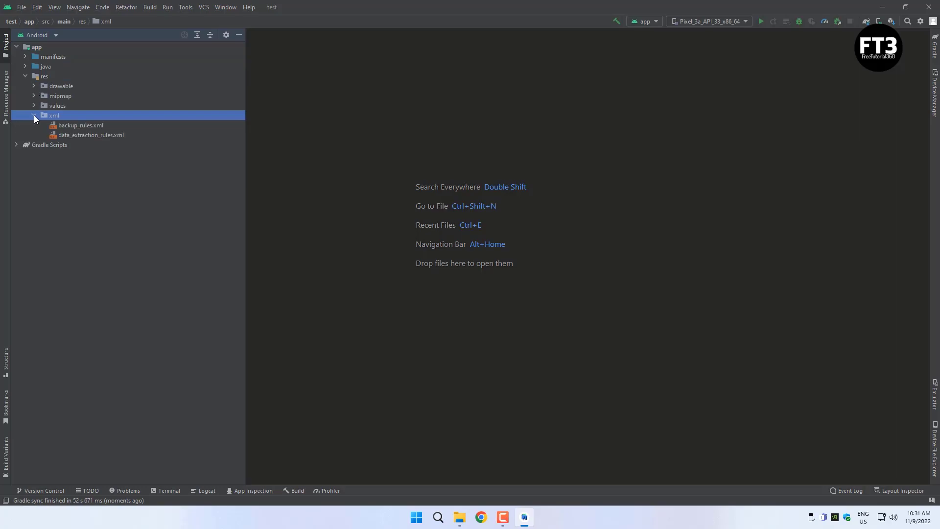
{"action": "left_click", "coordinate": [34, 105]}
{"action": "double_click", "coordinate": [62, 126]}
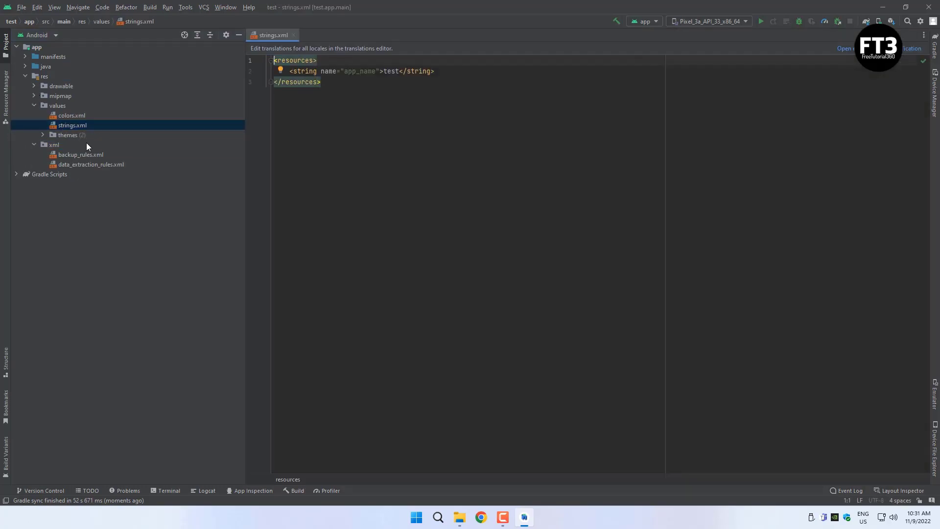
{"action": "double_click", "coordinate": [67, 115]}
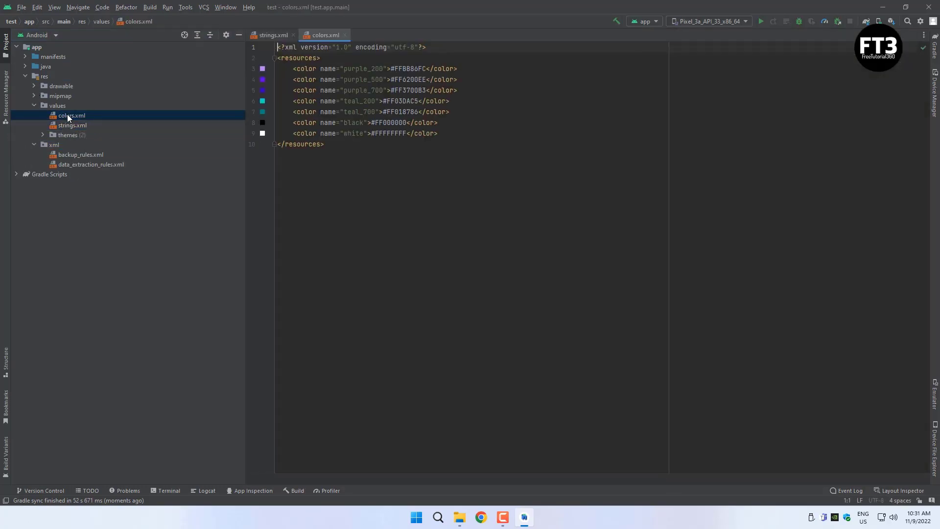
Close the test project
{"action": "left_click", "coordinate": [21, 6]}
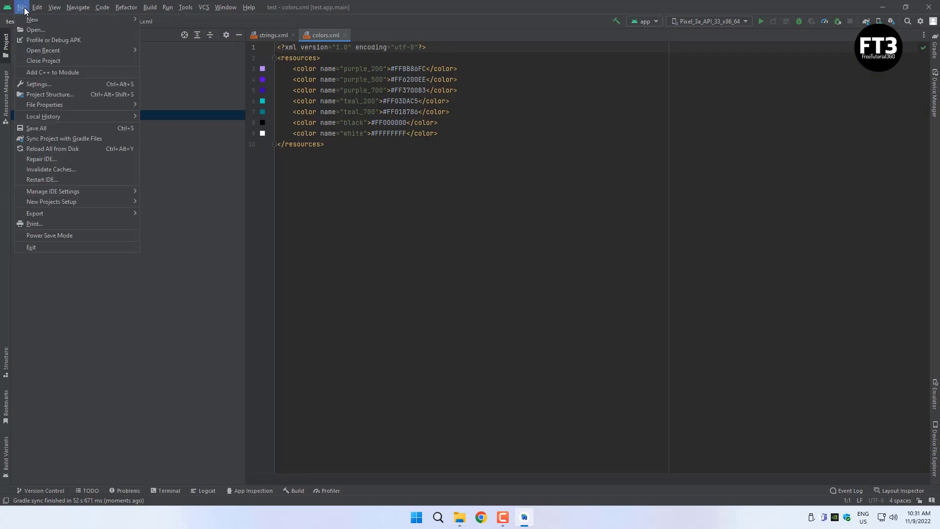
{"action": "left_click", "coordinate": [42, 63]}
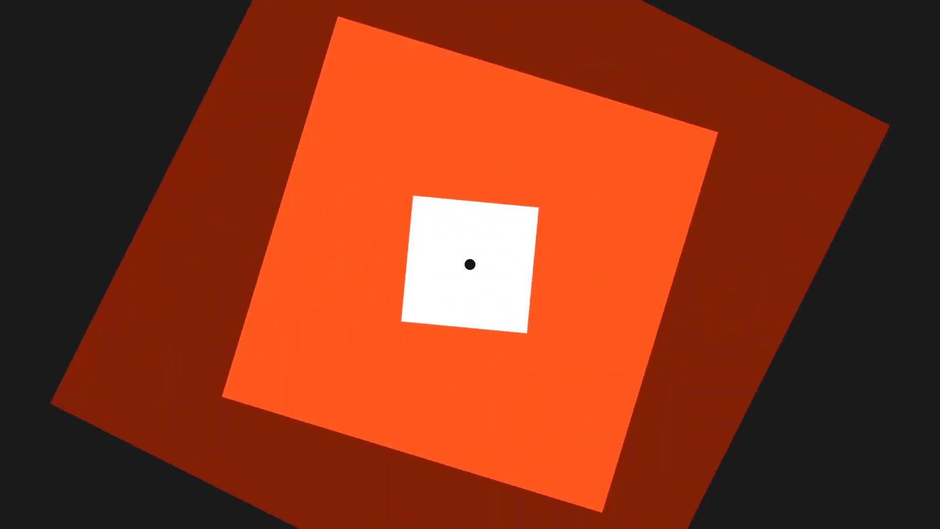